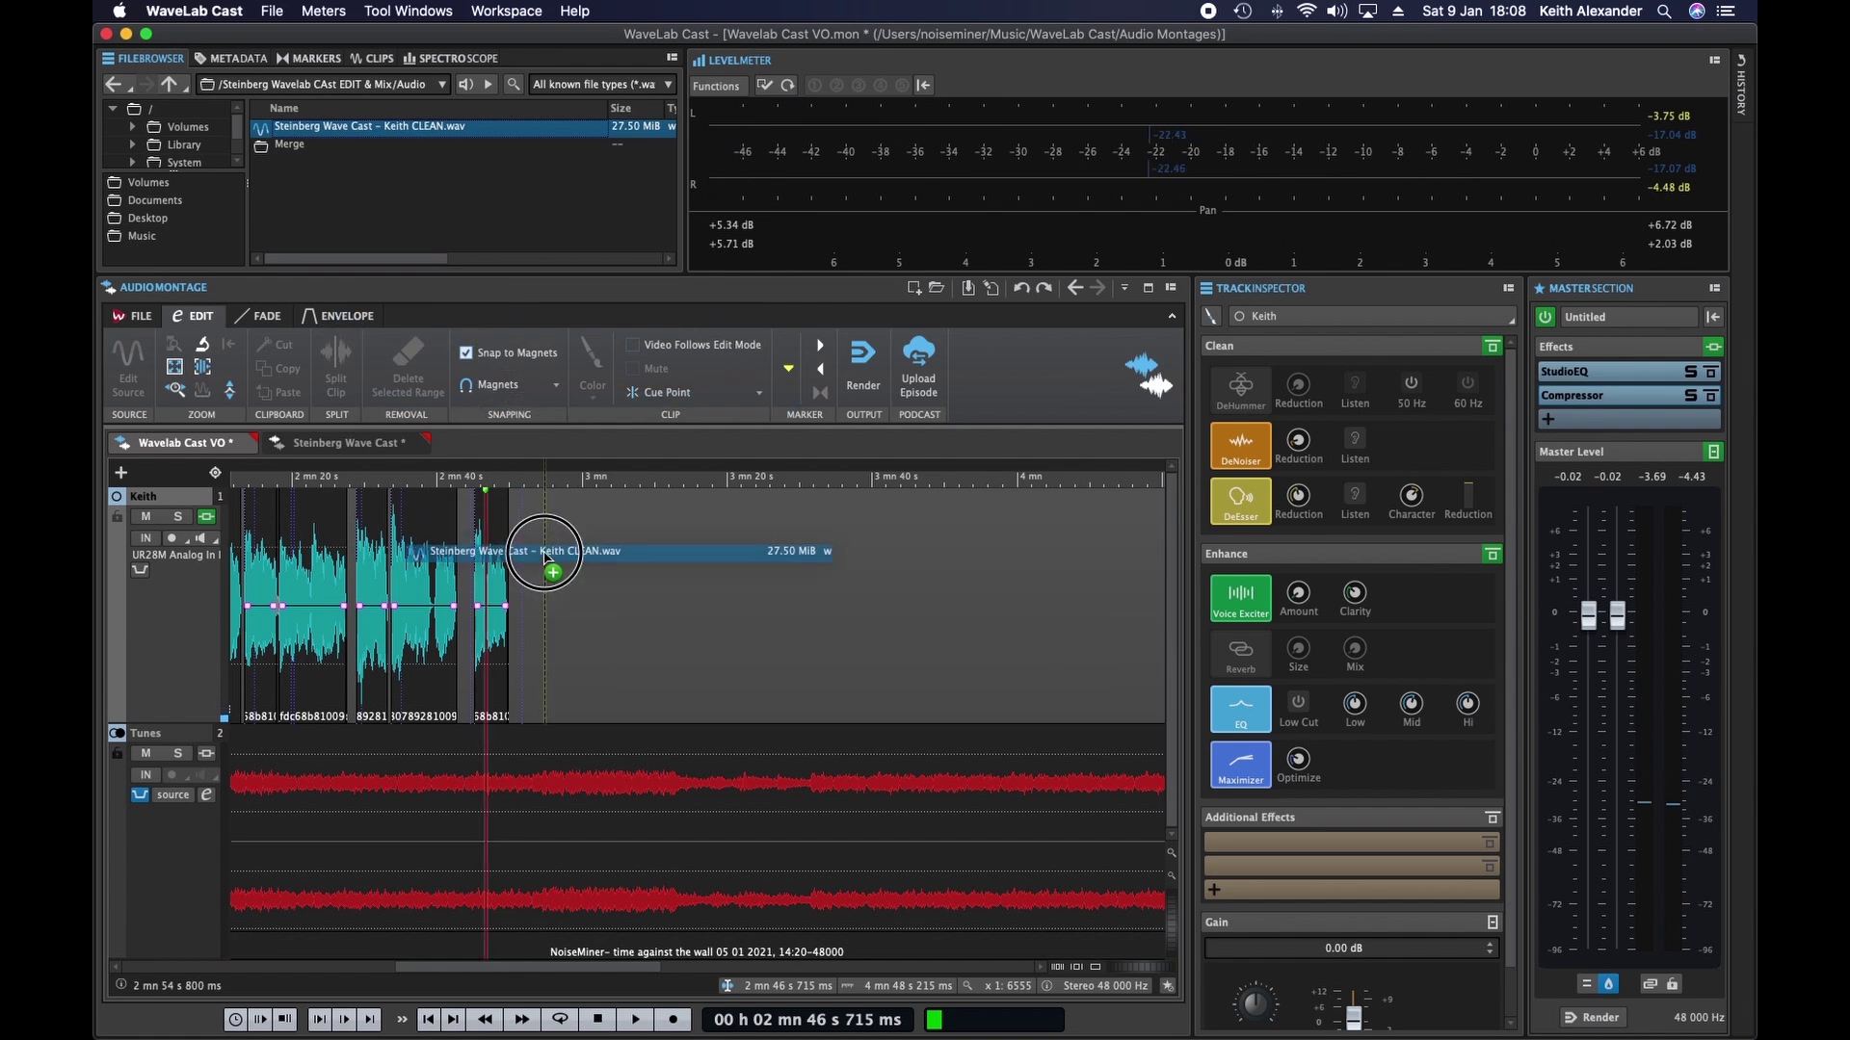
# Place the CLEAN voice .wav recording onto Keith's voice track
pyautogui.moveTo(551, 570); pyautogui.dragTo(547, 553)
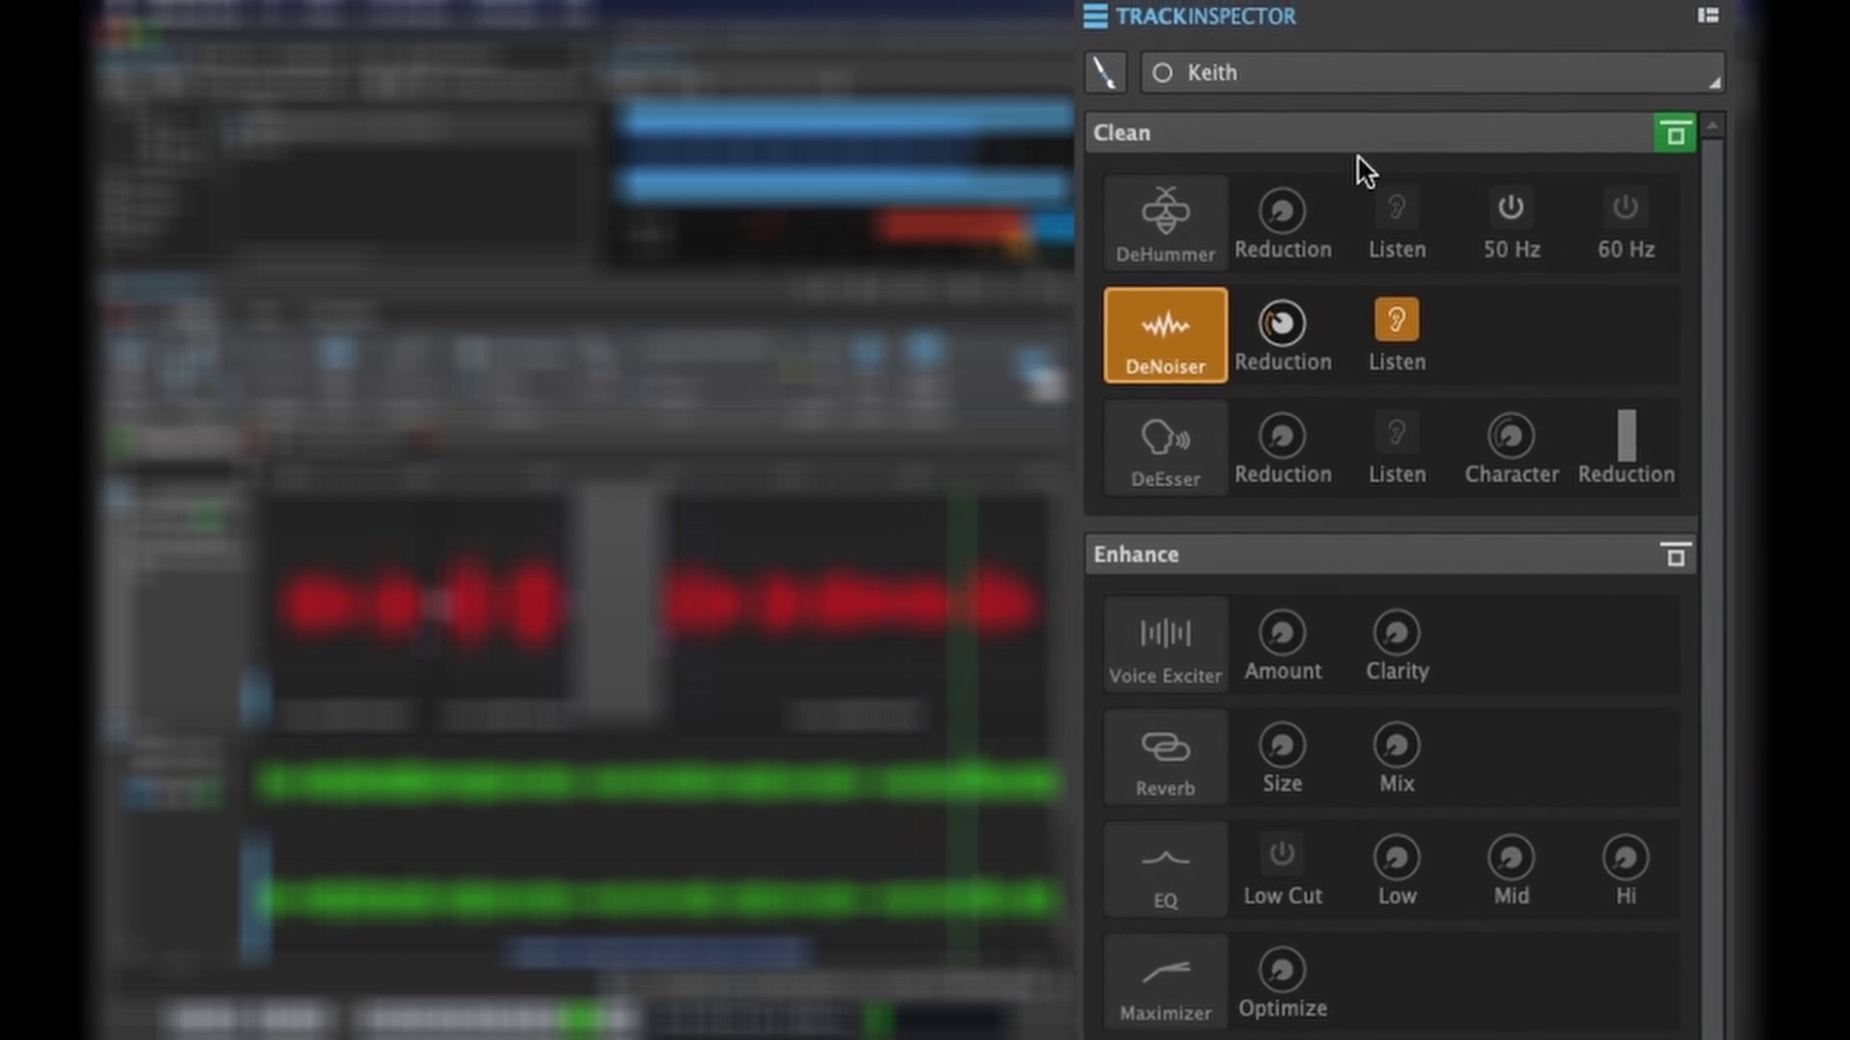
# Enable 50 Hz DeHummer with its Reduction set, and DeEsser with raised Reduction
pyautogui.click(1175, 209)
pyautogui.moveTo(1291, 218); pyautogui.dragTo(1294, 266)
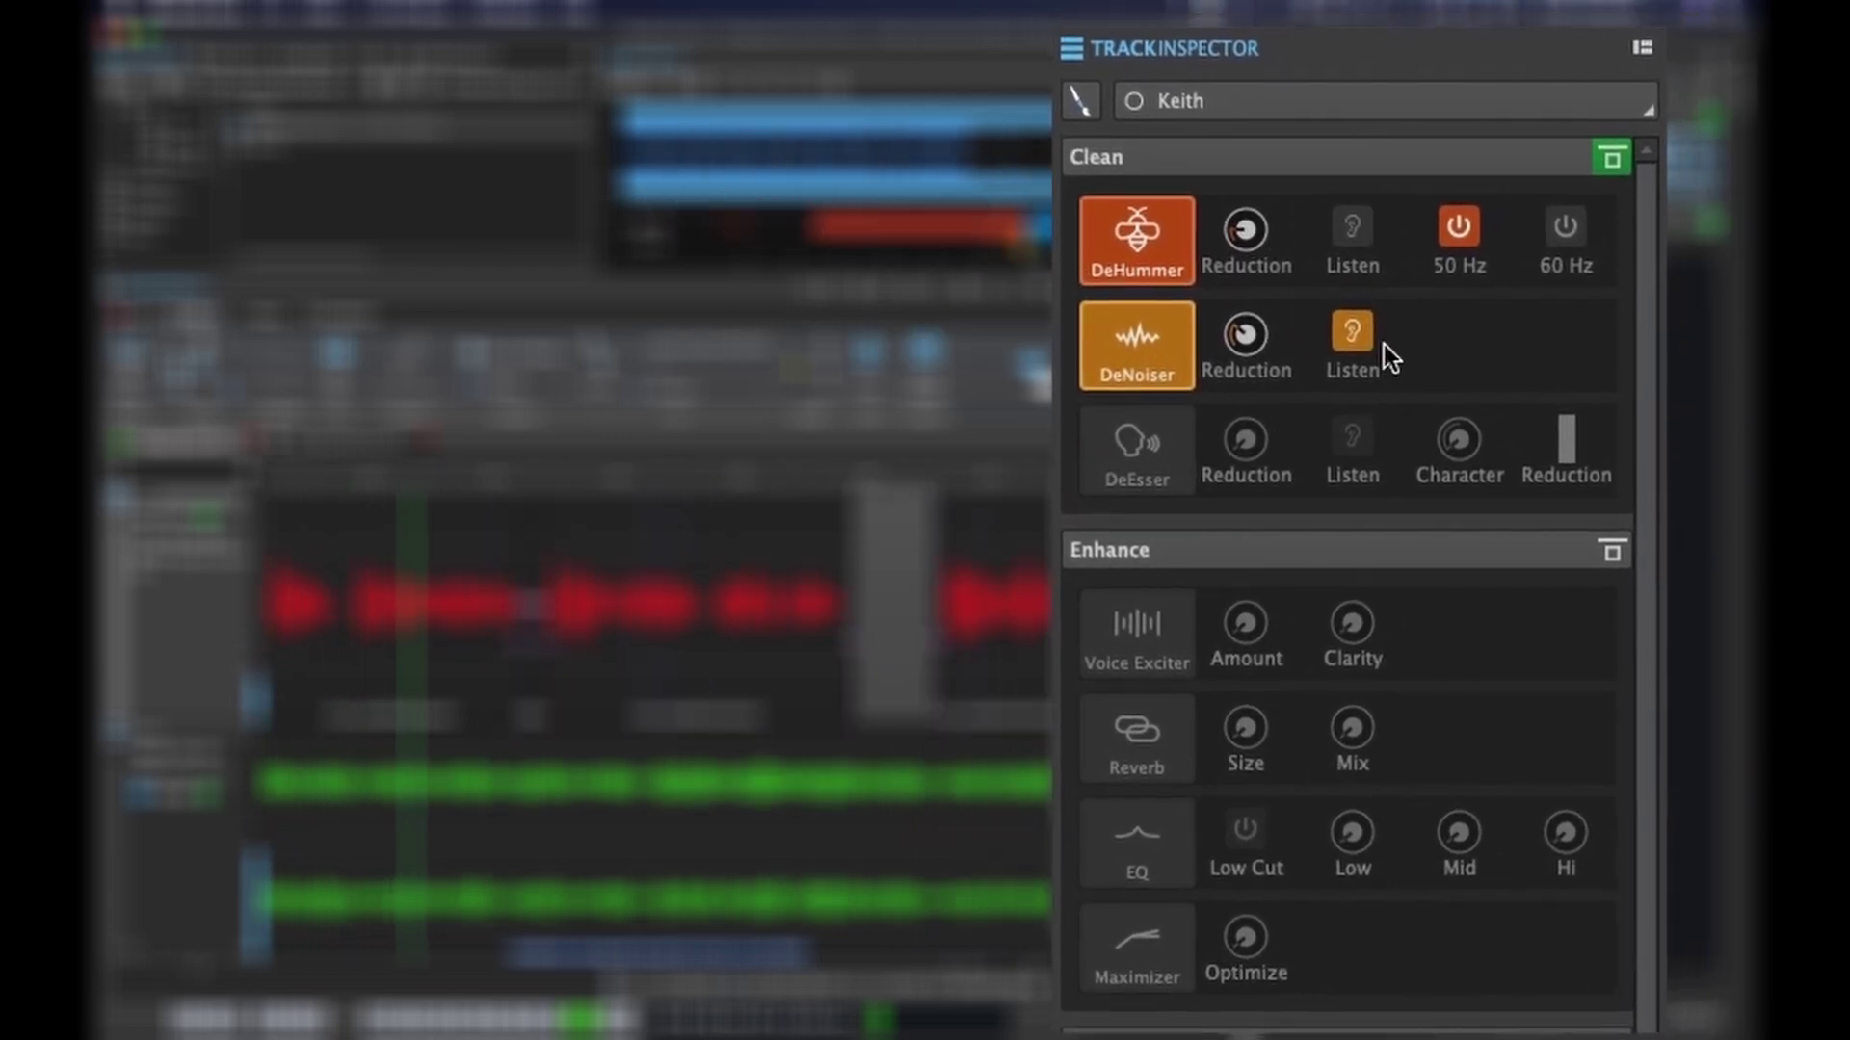
pyautogui.click(1161, 448)
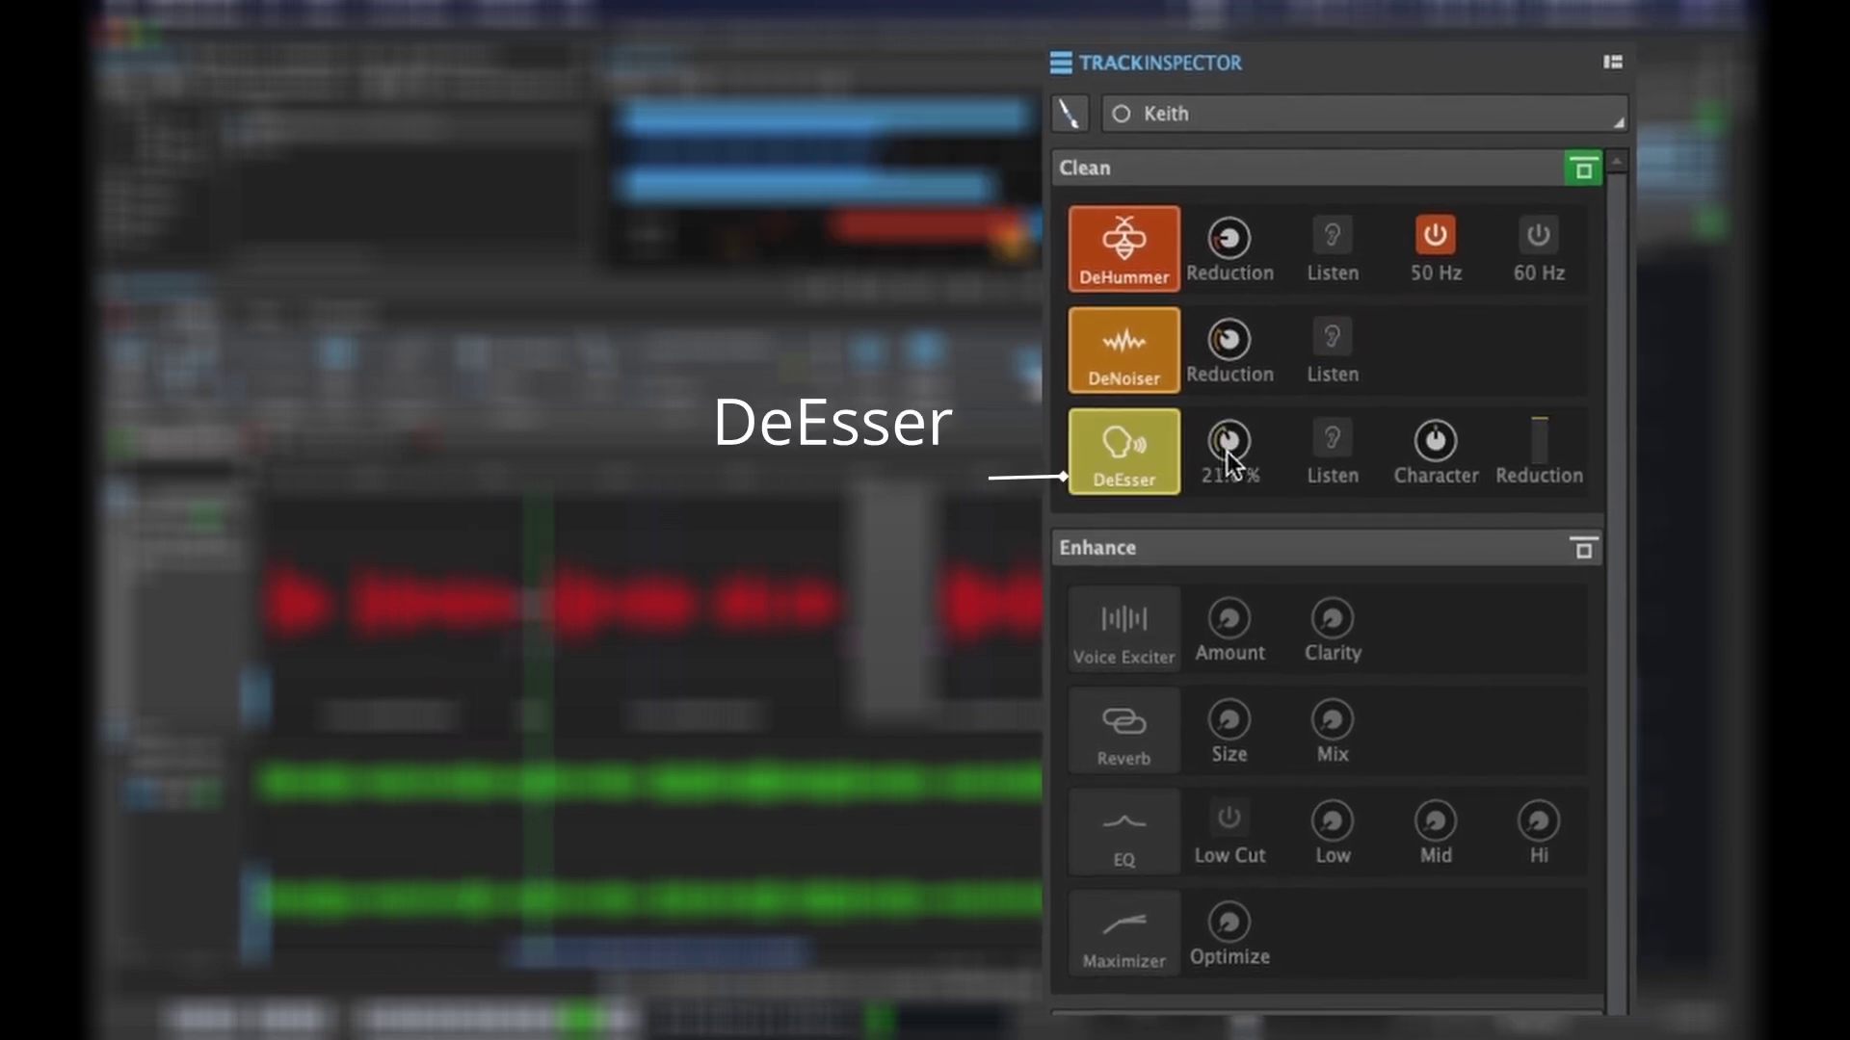
pyautogui.moveTo(1236, 441); pyautogui.dragTo(1238, 451)
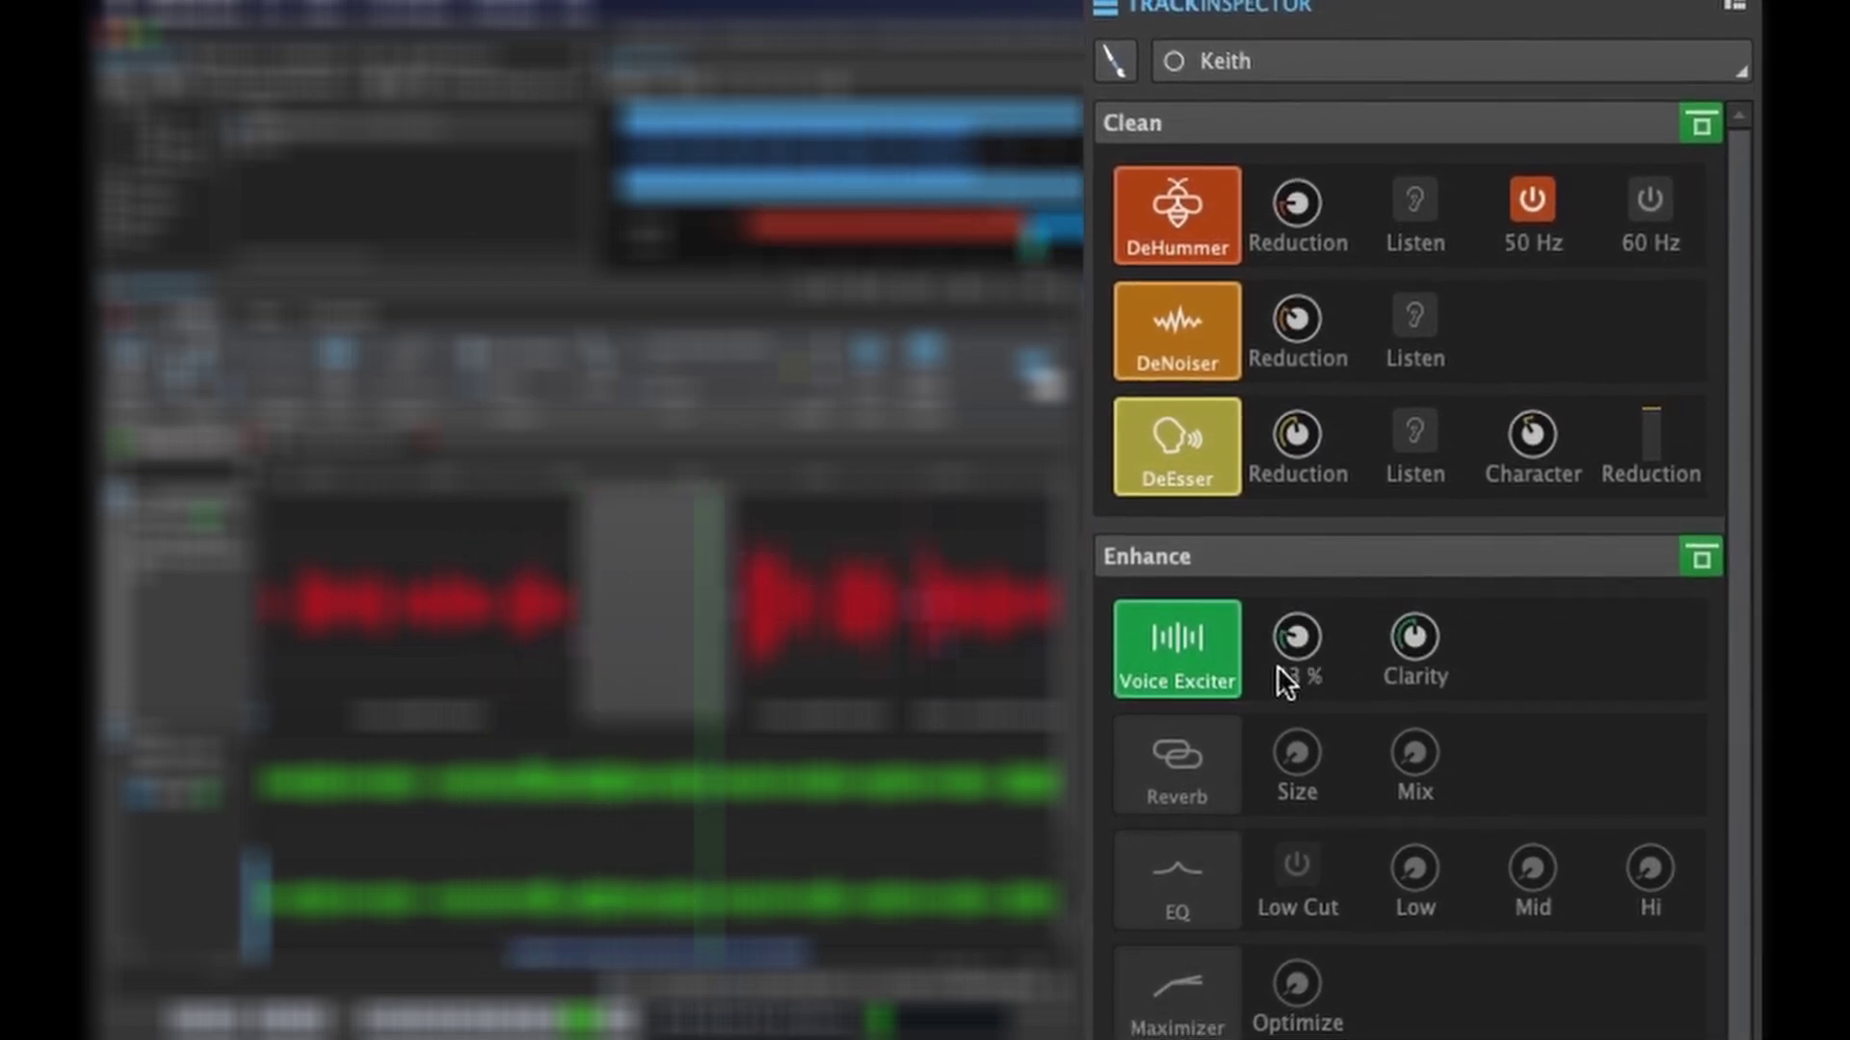
# Add Reverb, keep EQ Low Cut on, and adjust the Maximizer's Optimize amount
pyautogui.click(1174, 767)
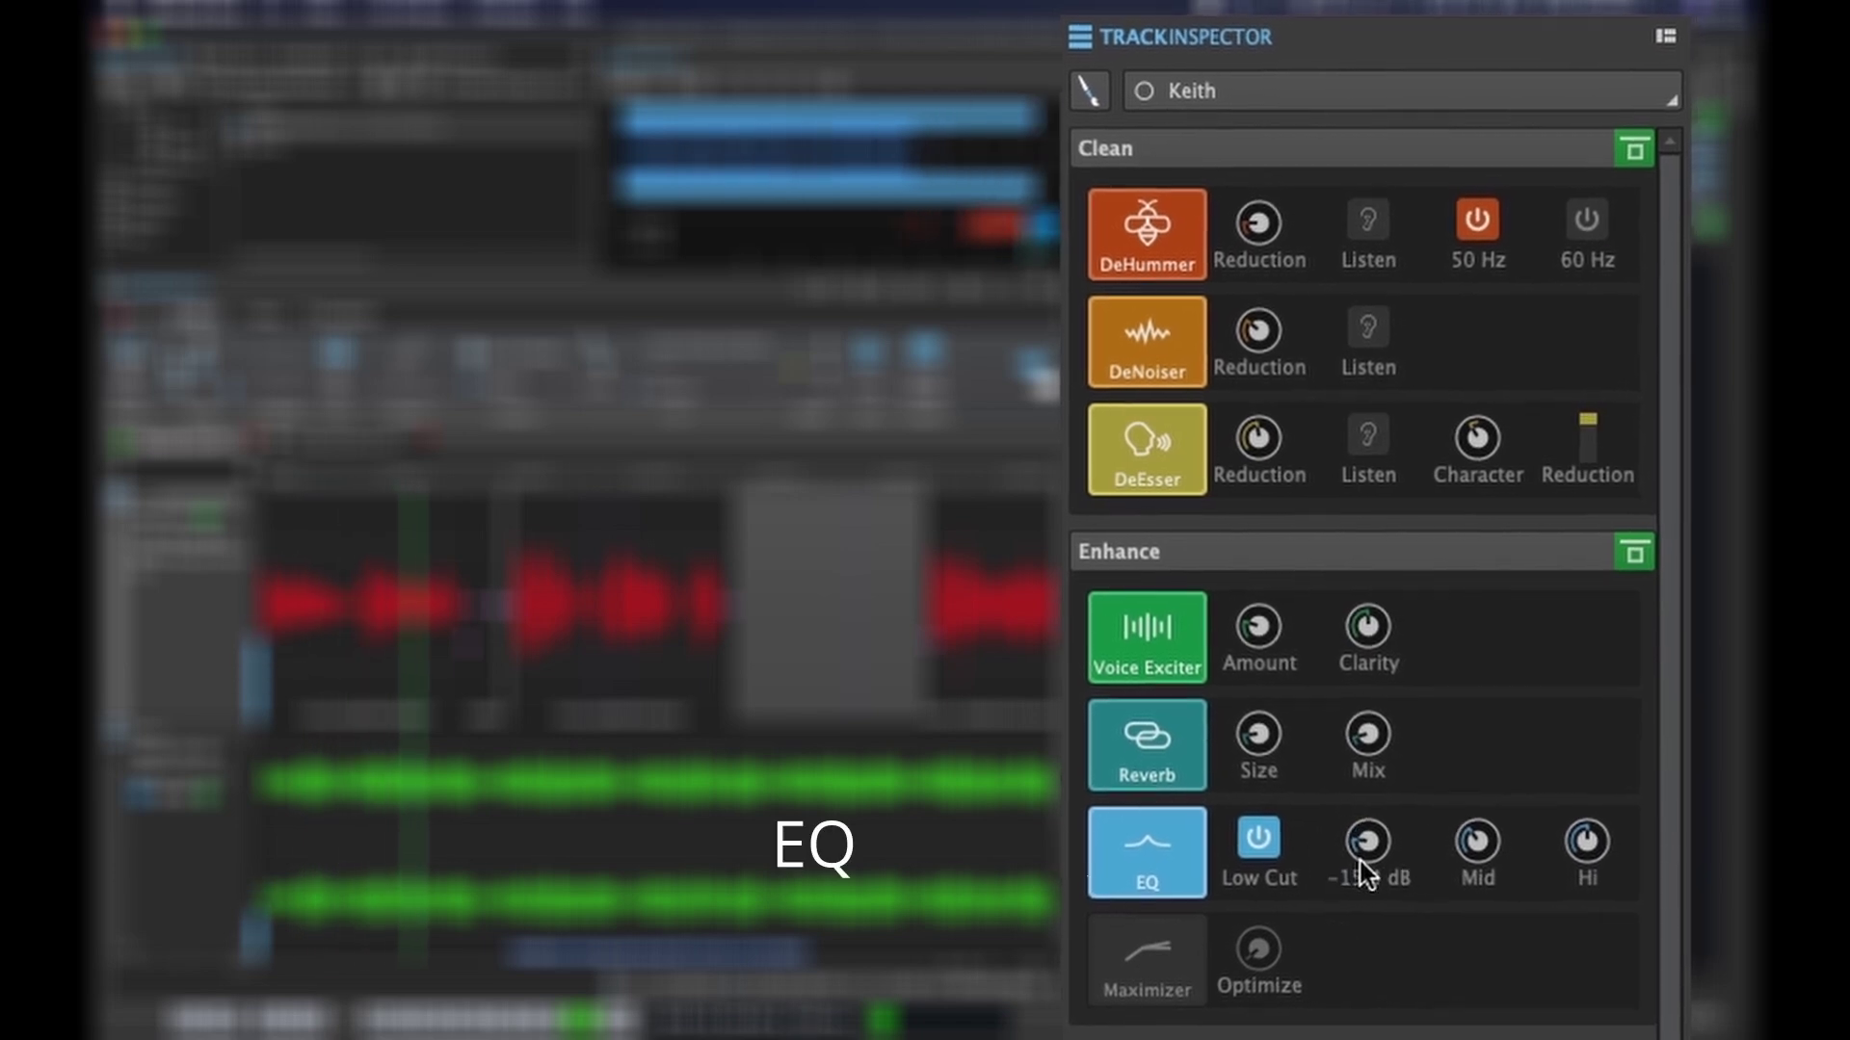
pyautogui.click(1252, 842)
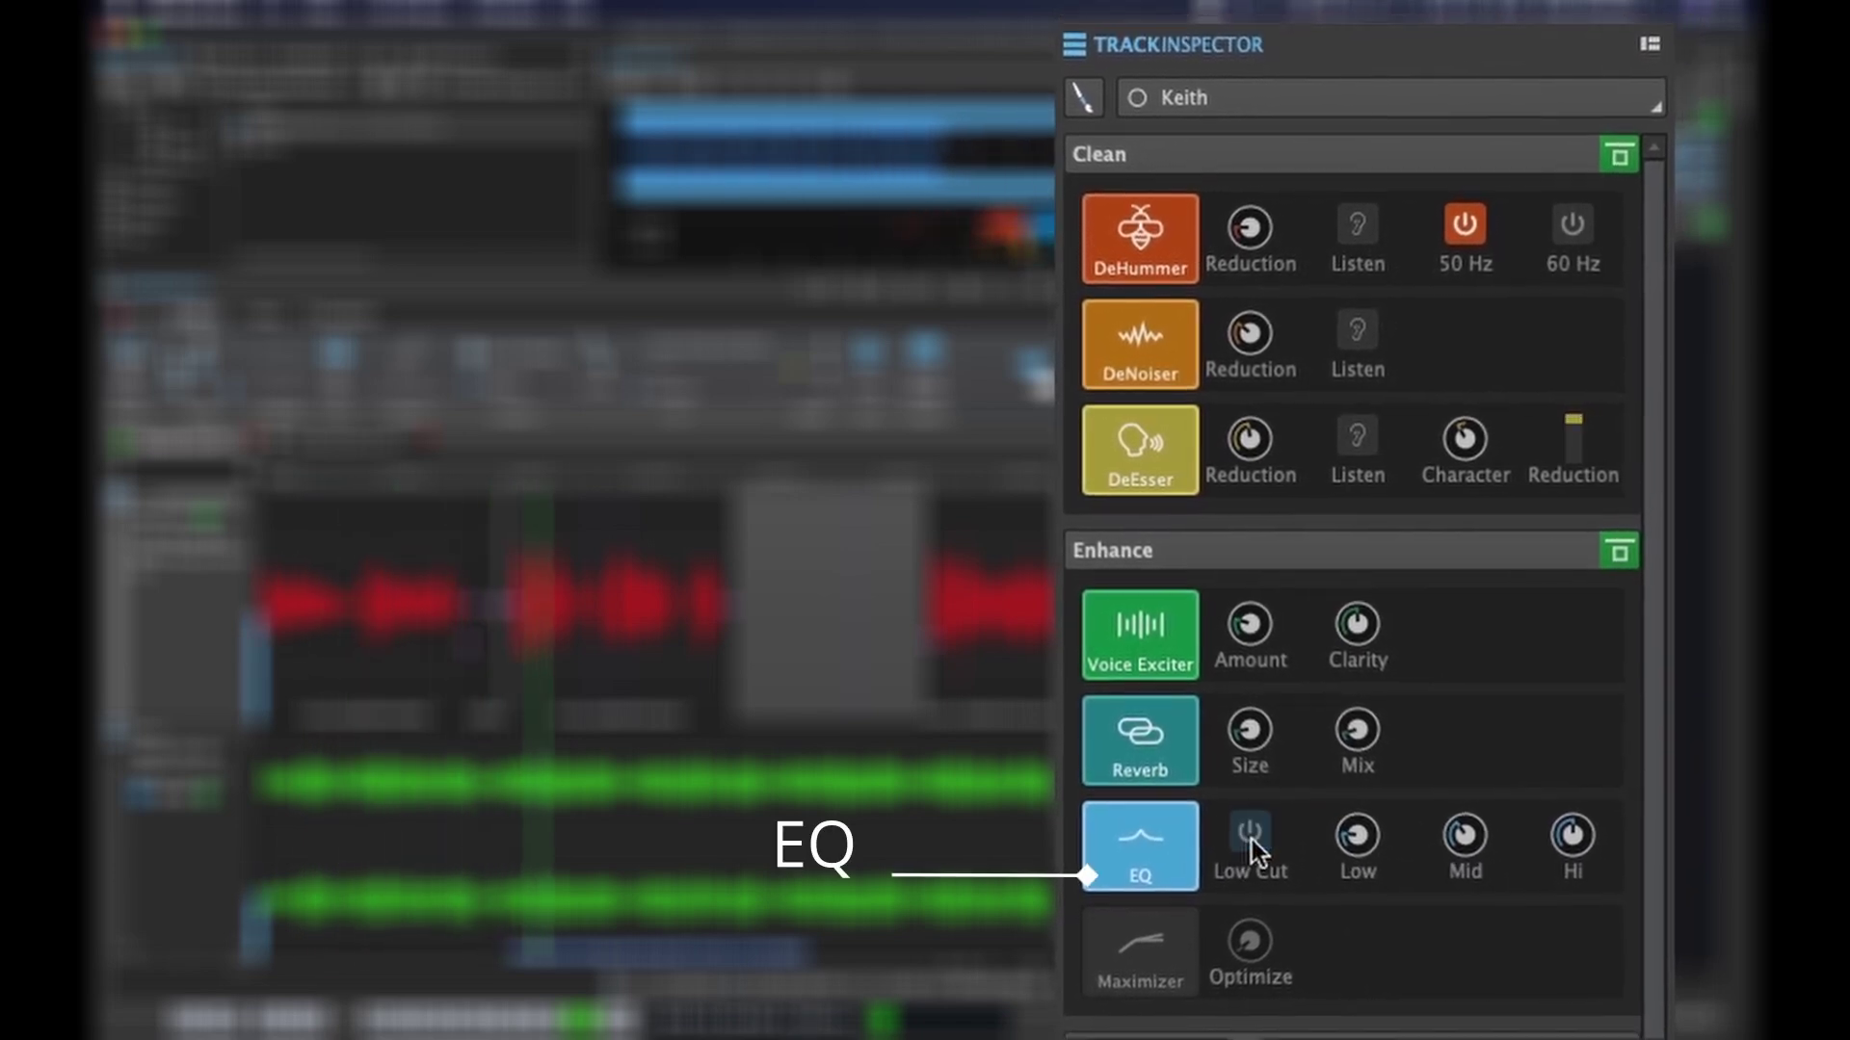
pyautogui.click(1251, 839)
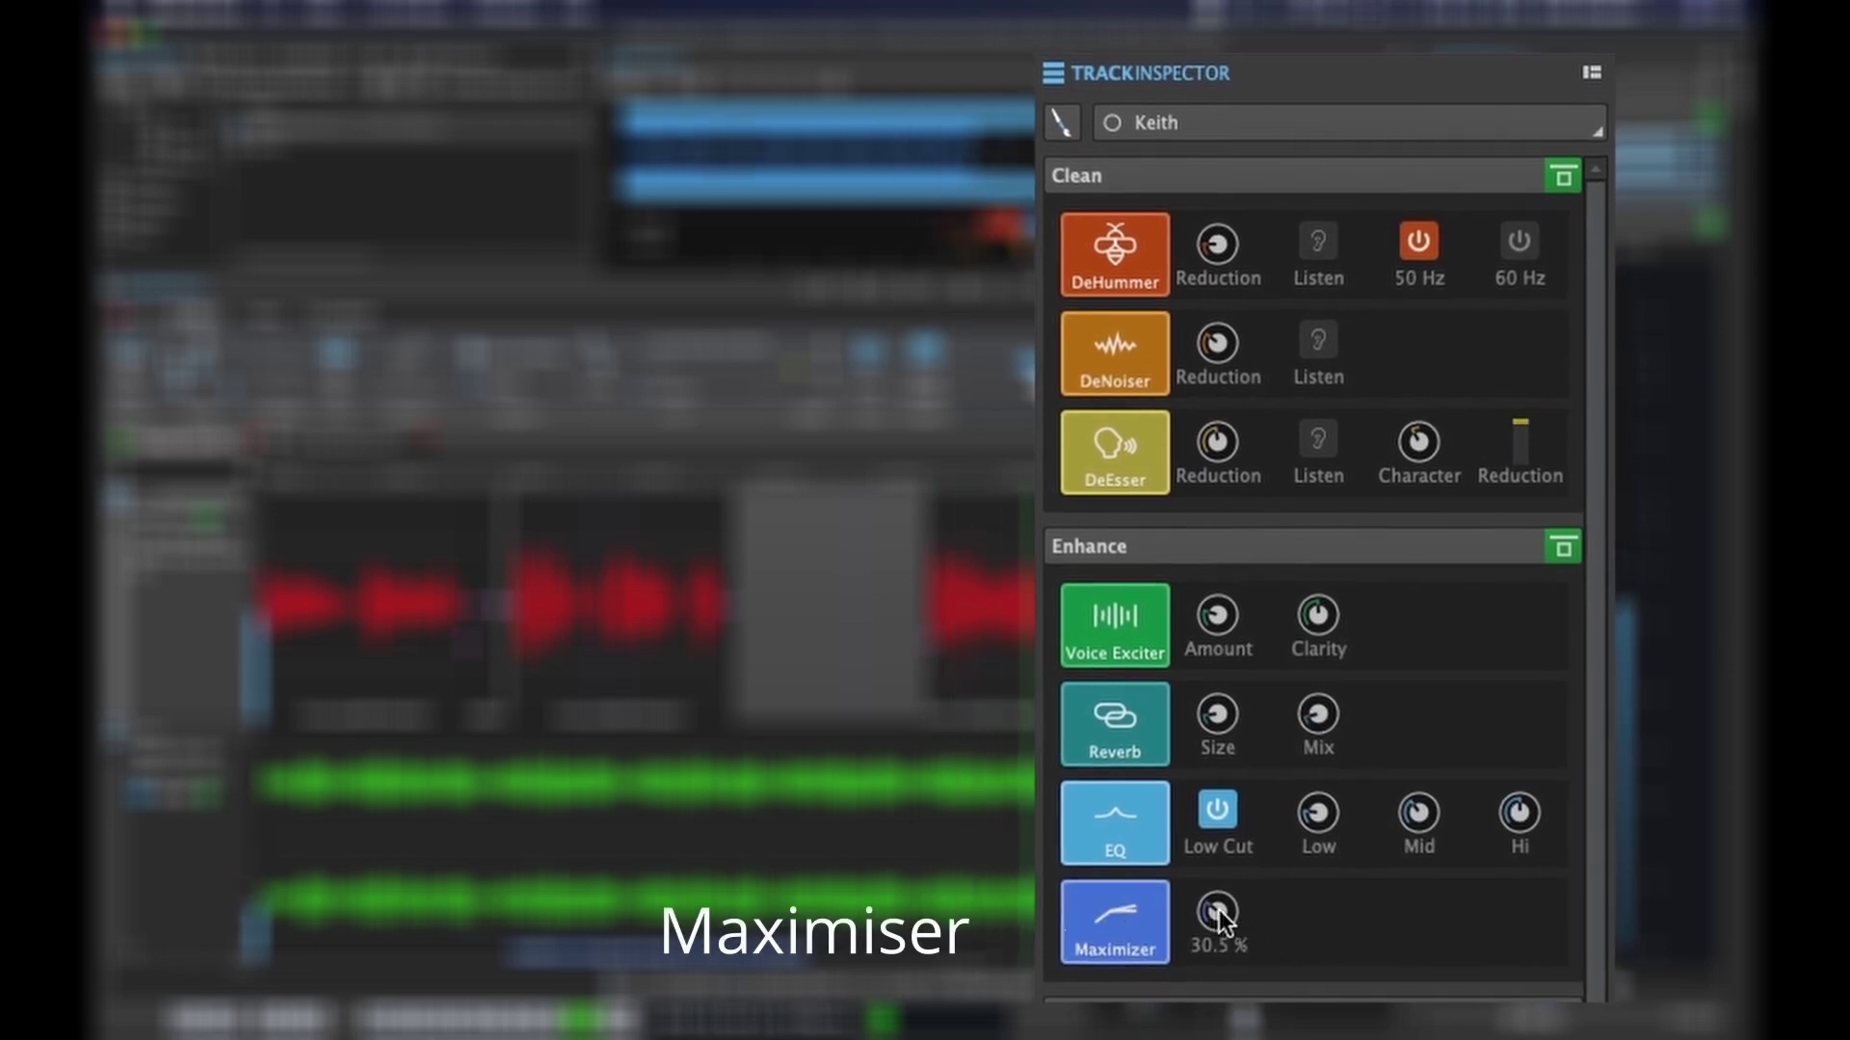
pyautogui.moveTo(1223, 919); pyautogui.dragTo(1217, 916)
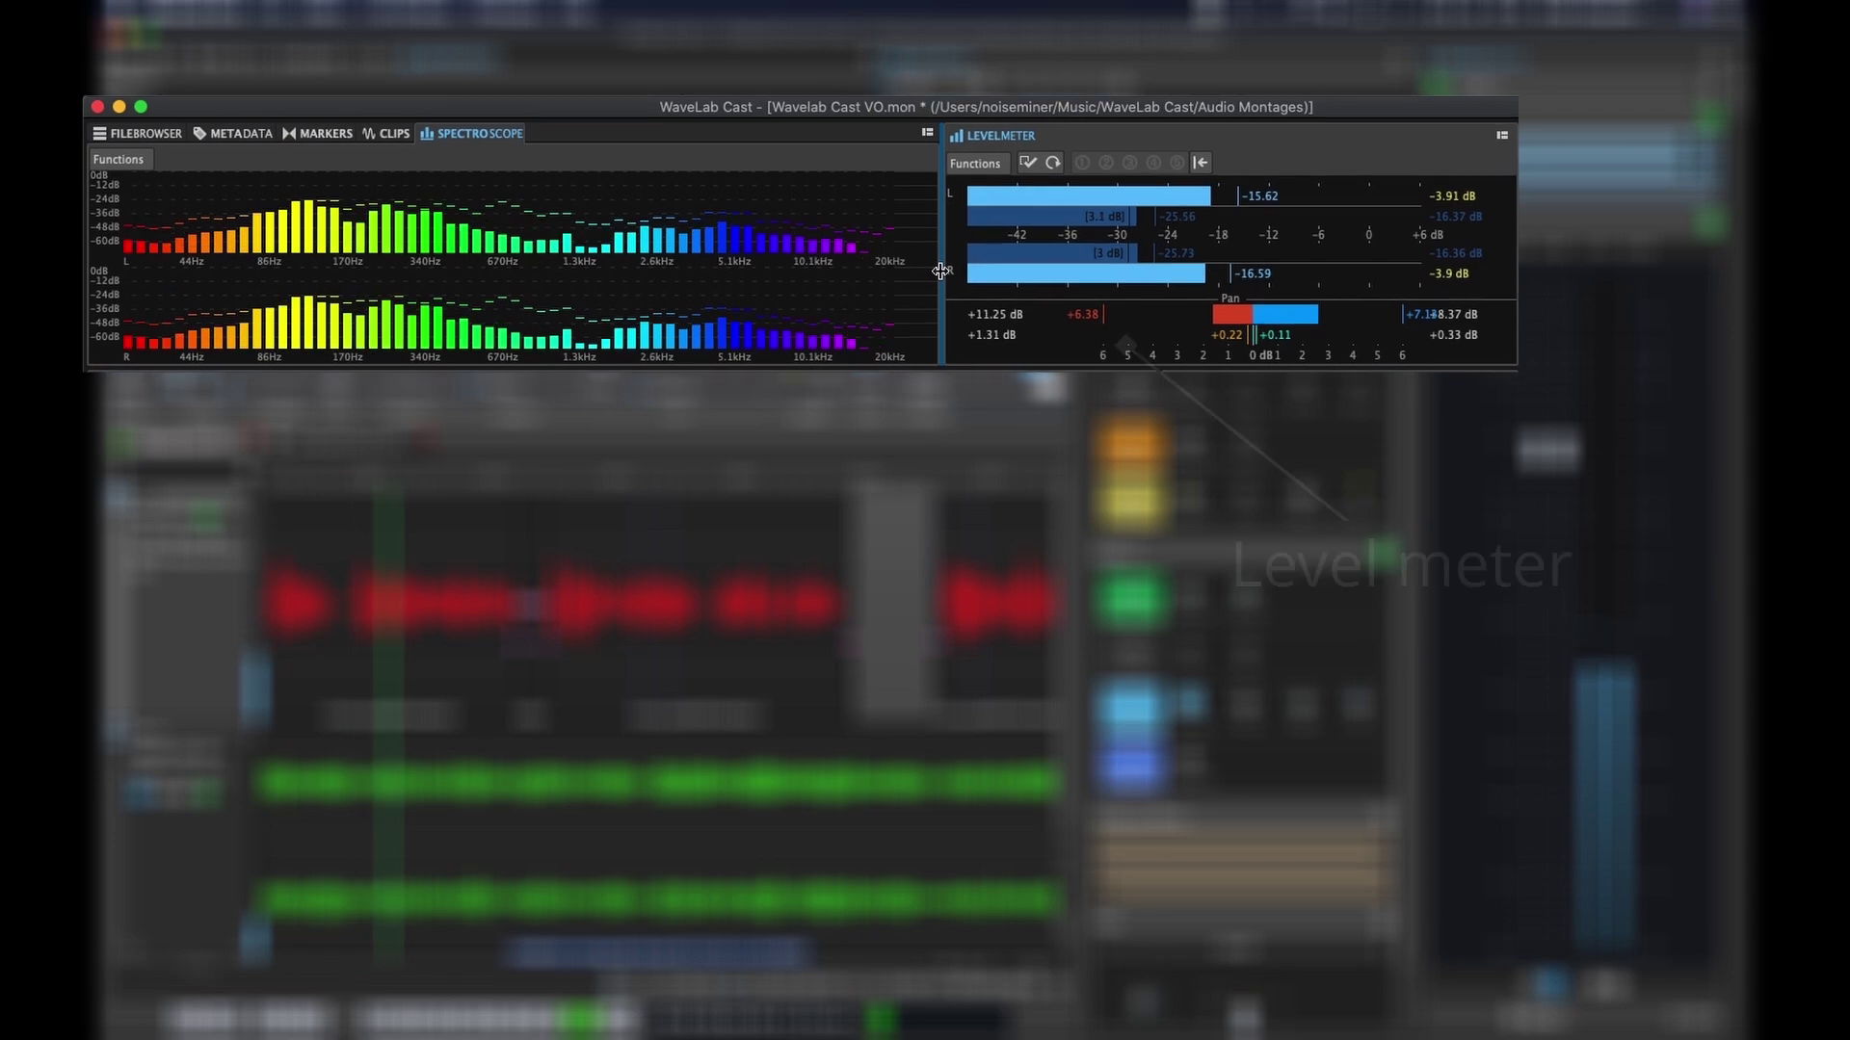
# Widen the Level Meter beside the Spectroscope in the floating window
pyautogui.moveTo(941, 271); pyautogui.dragTo(577, 309)
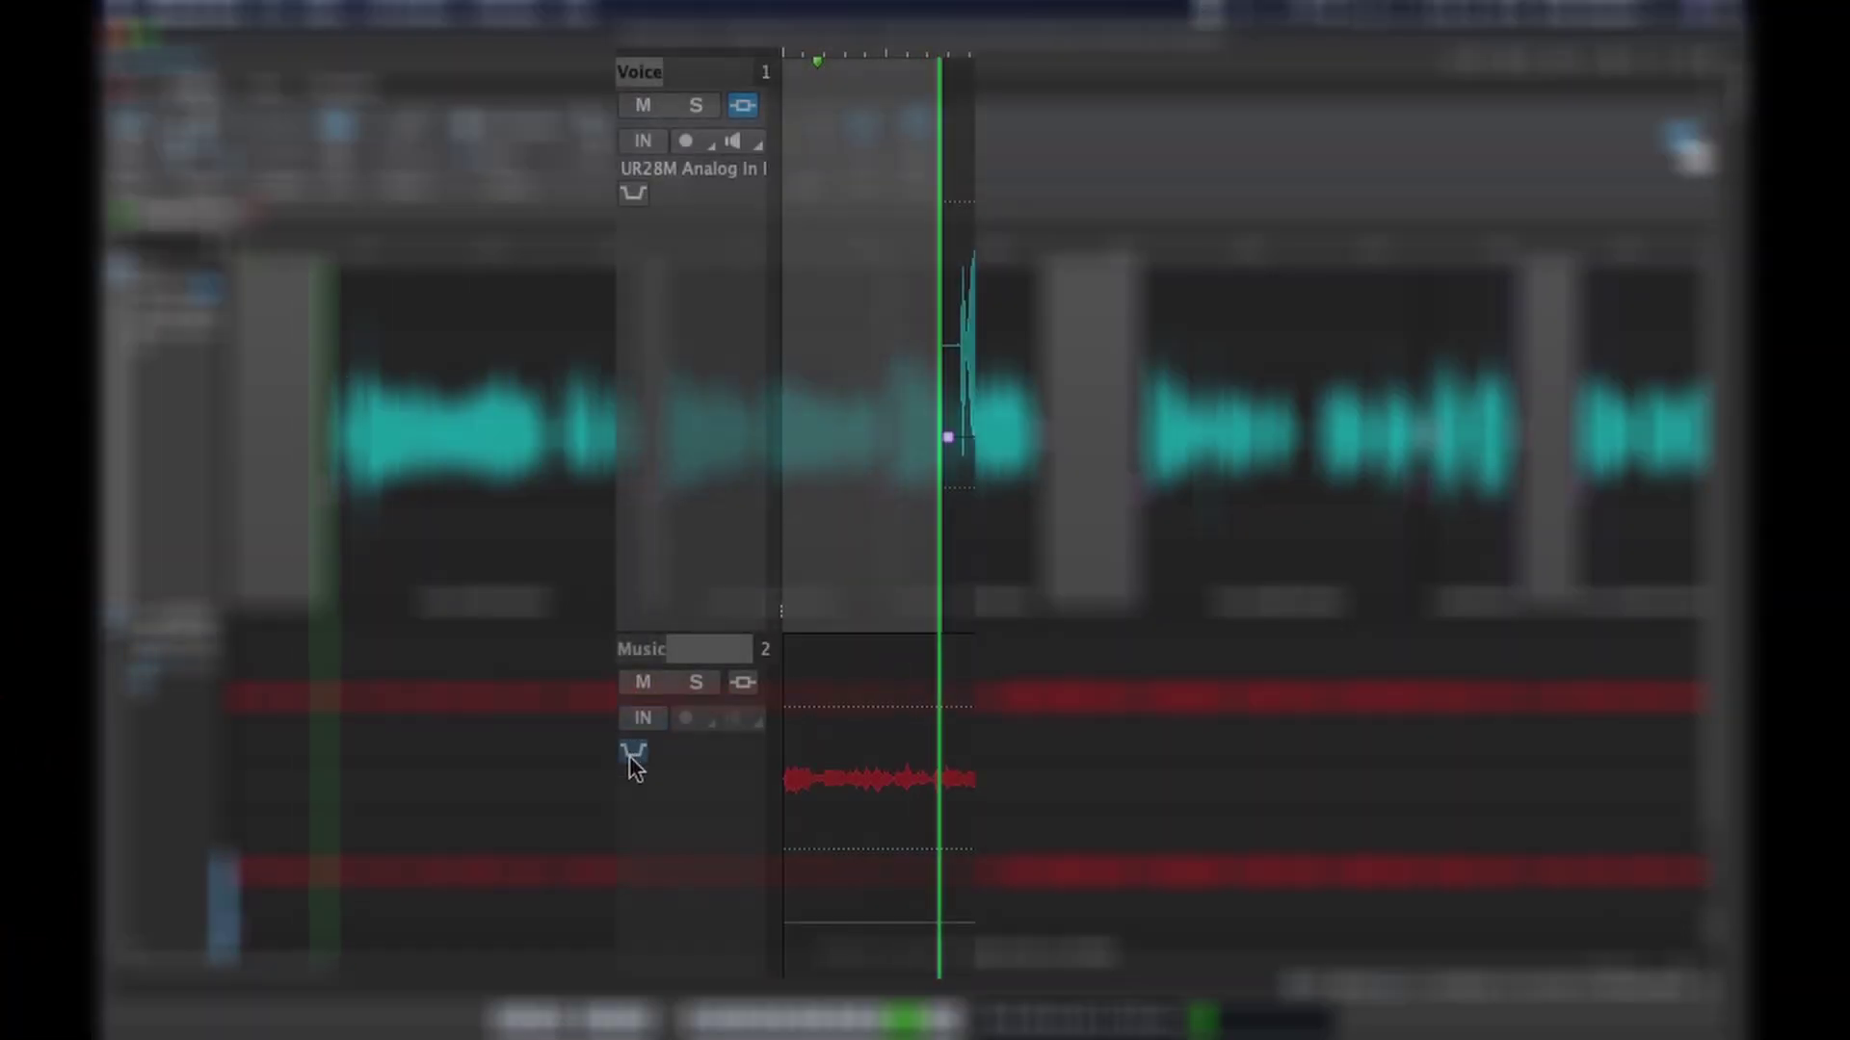
# Turn on Music track ducking with Voice as the modulator track, then play it back
pyautogui.click(628, 755)
pyautogui.click(691, 752)
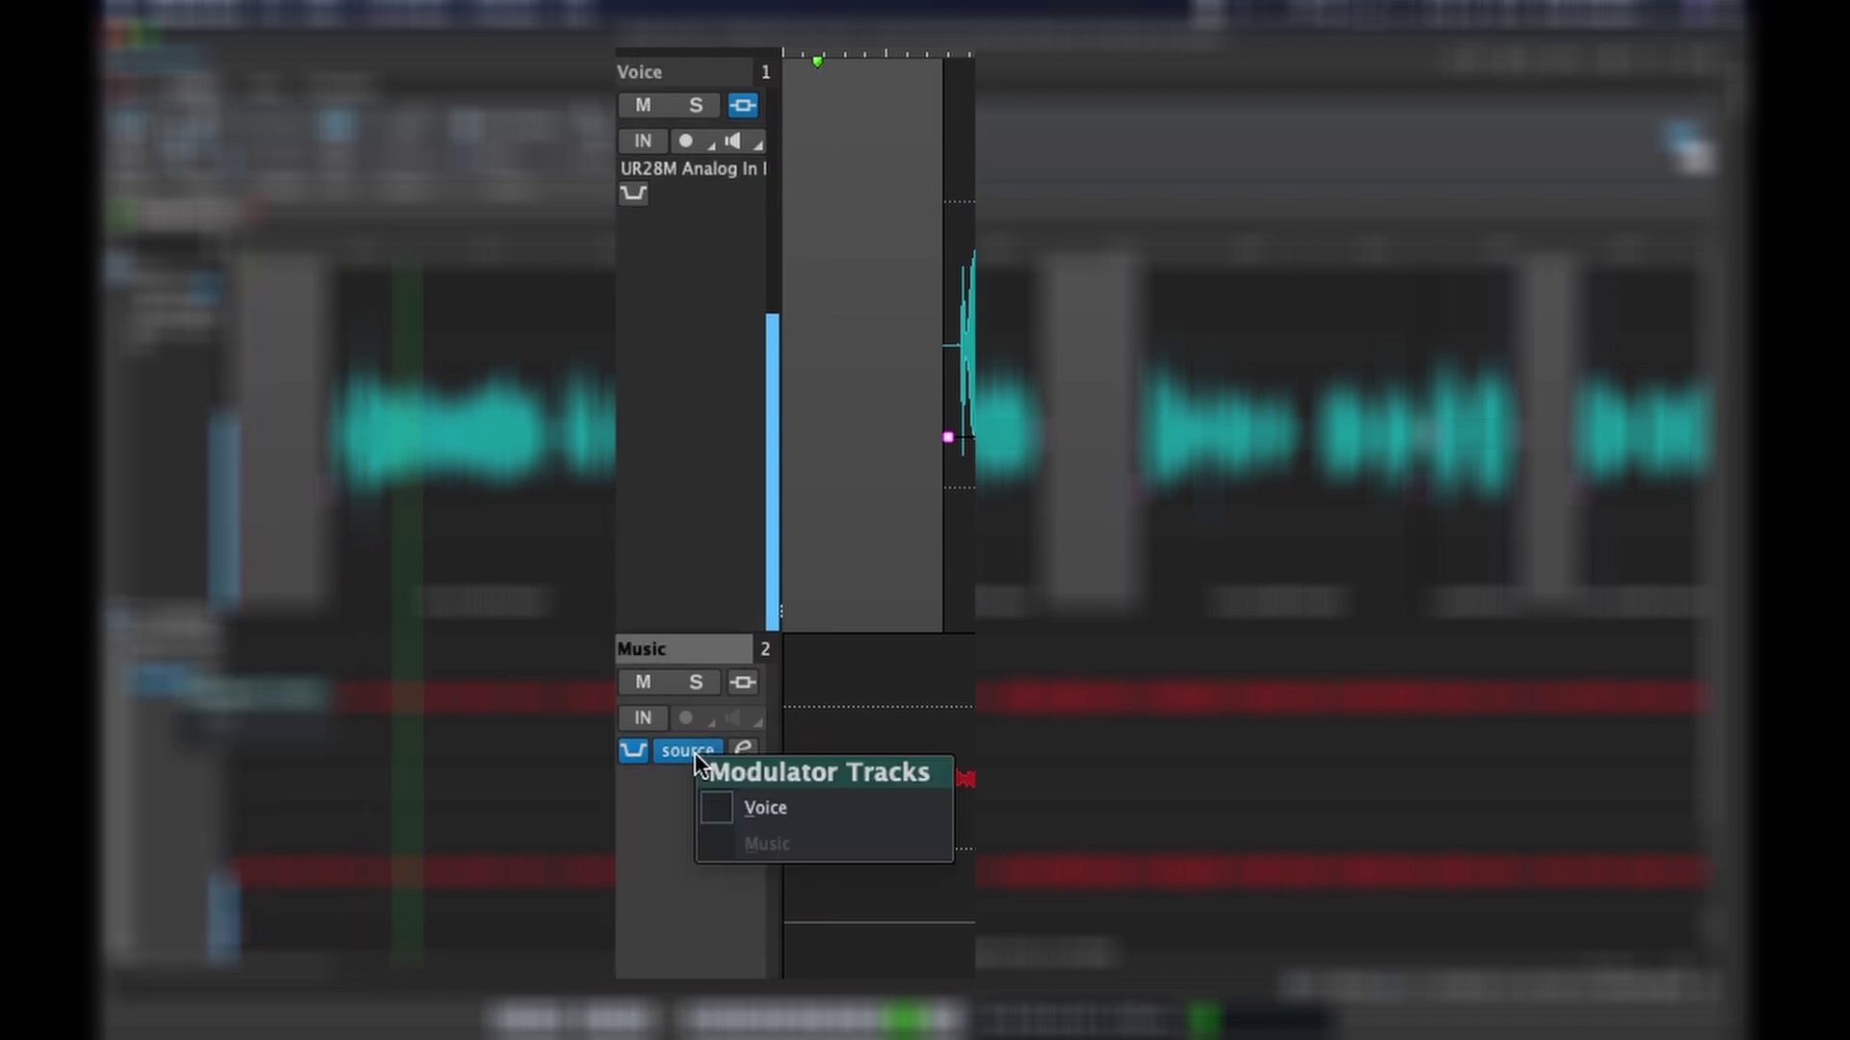
pyautogui.click(834, 808)
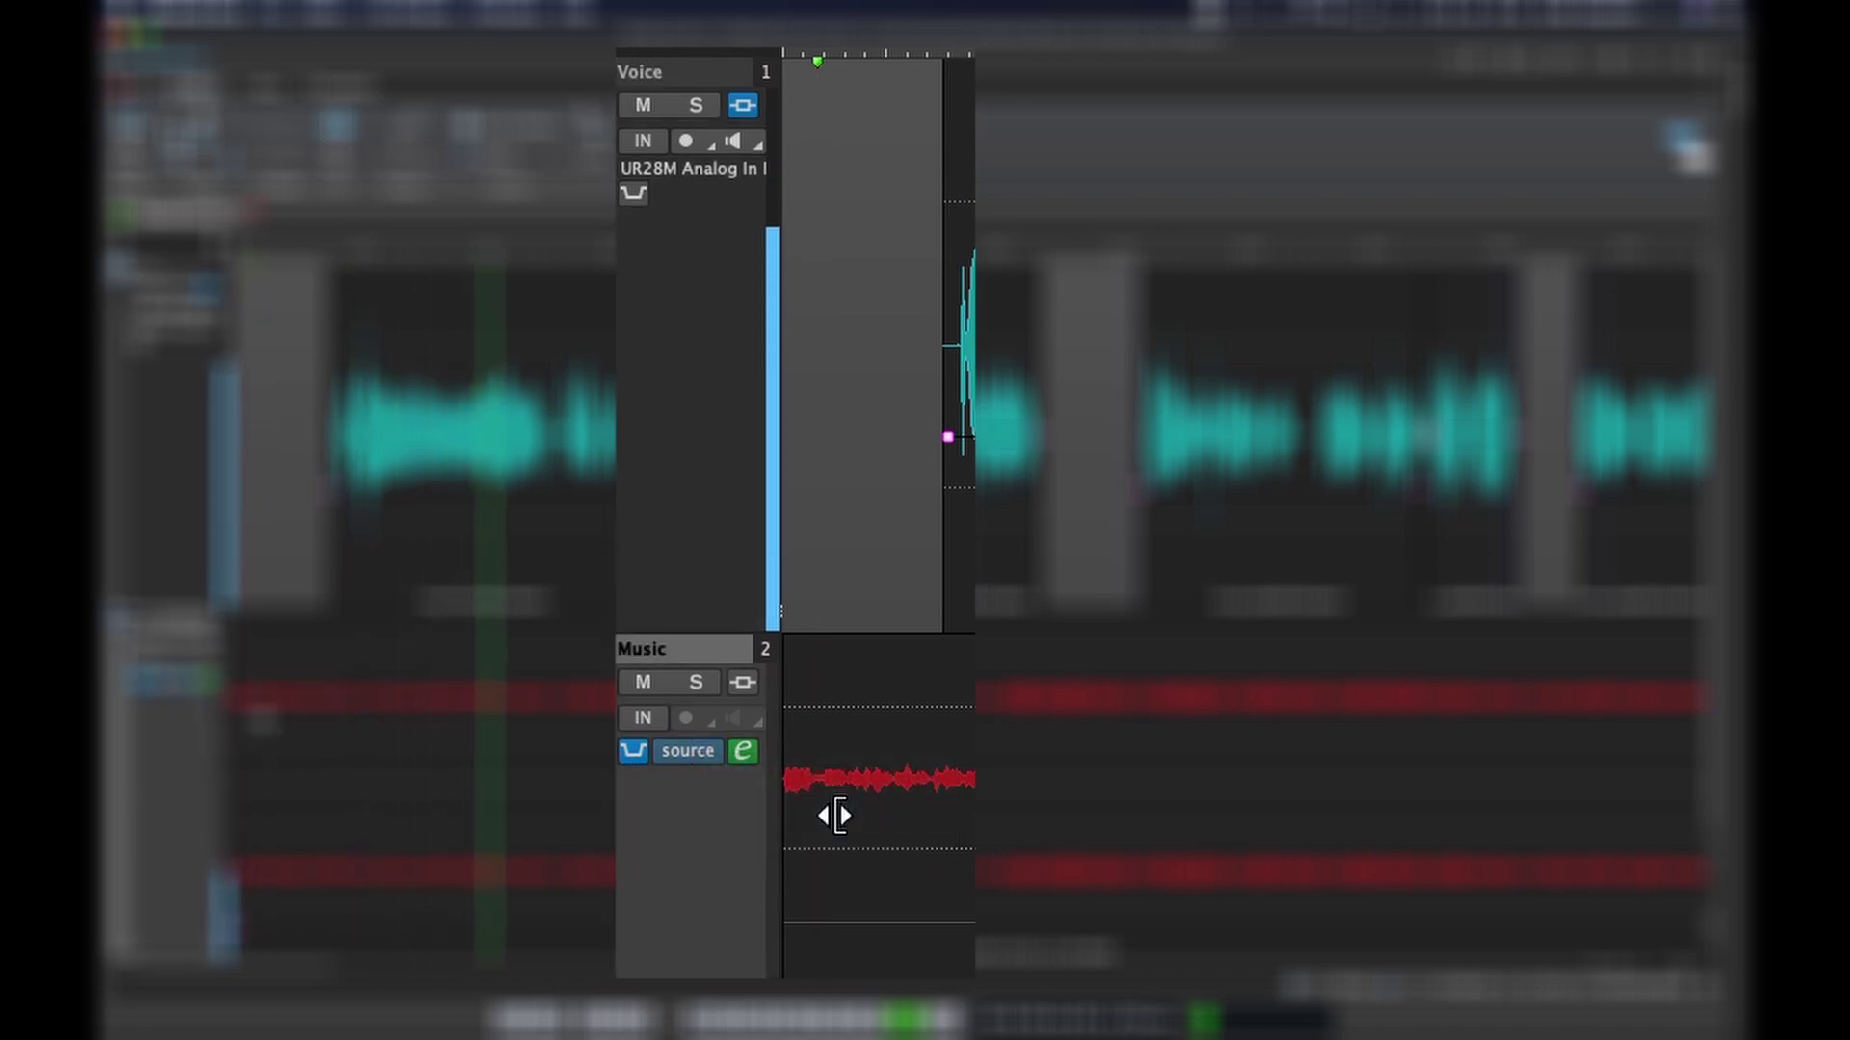
pyautogui.press('space')
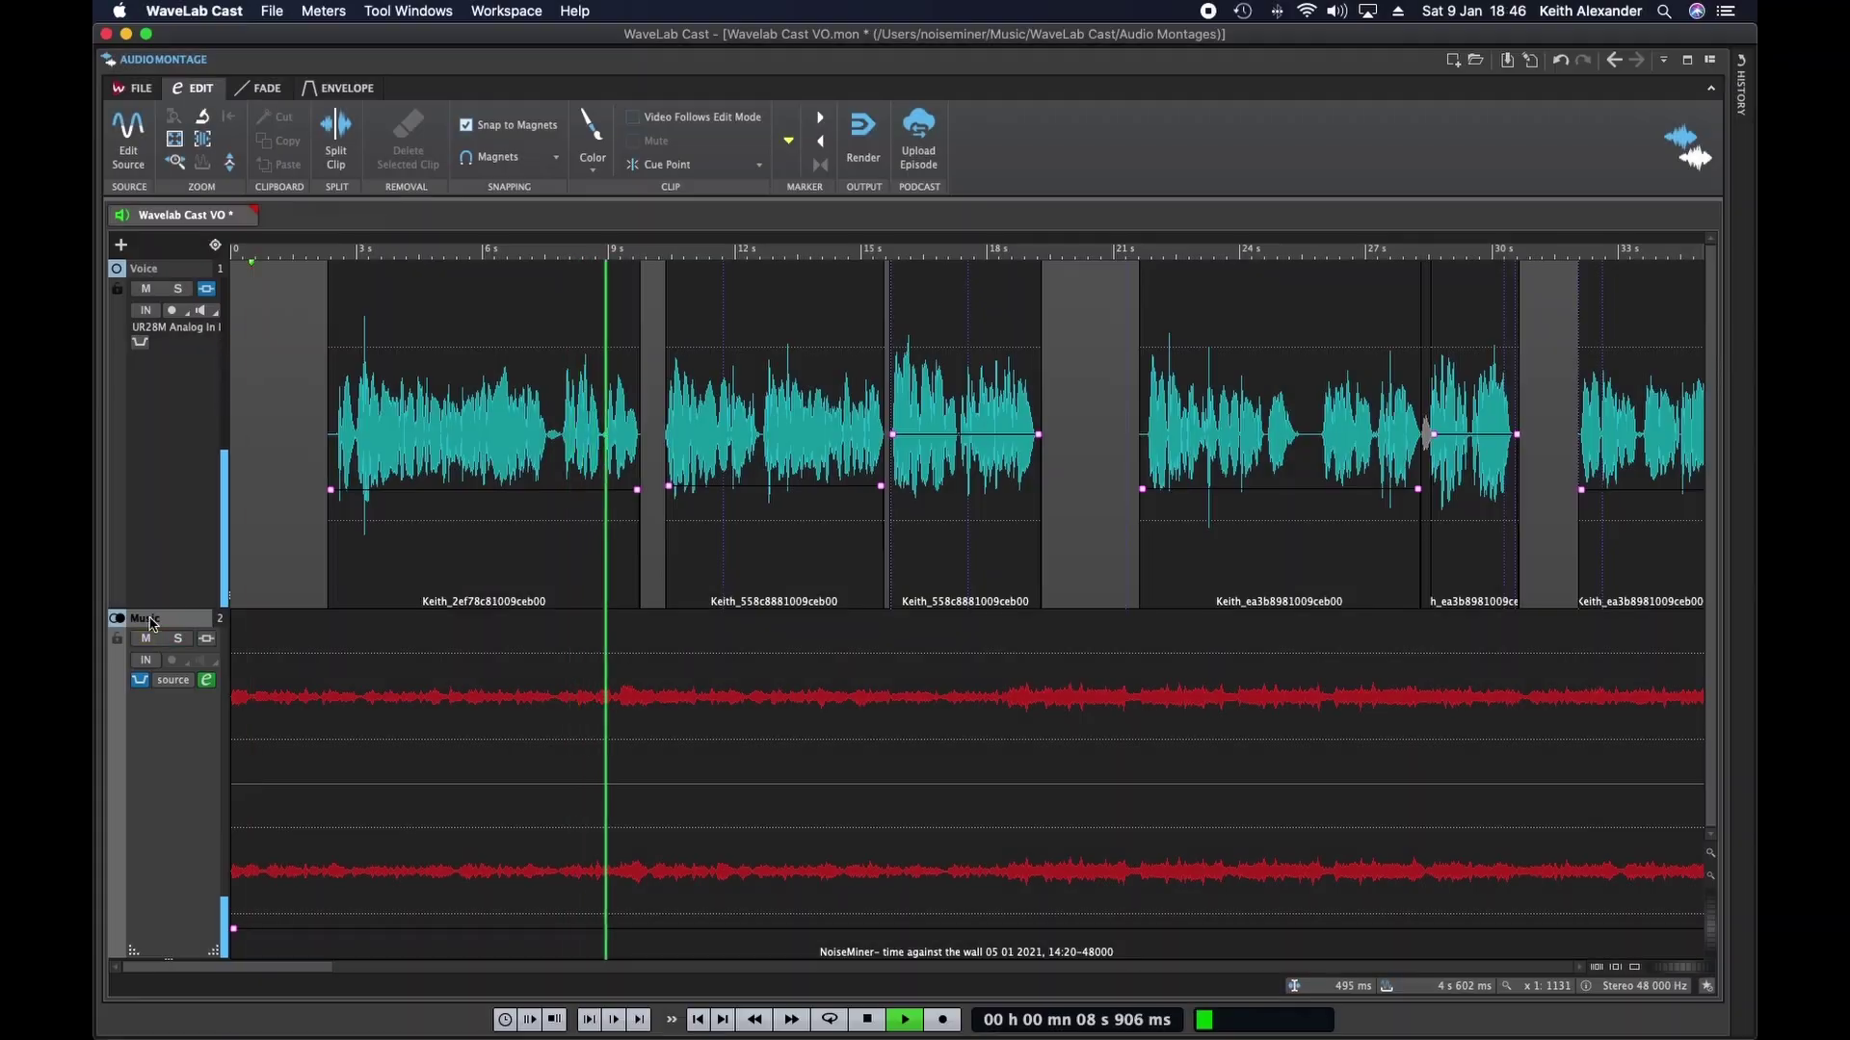
# Set the Music Ducker's Music Fade-Out to 0.40 sec
pyautogui.click(210, 681)
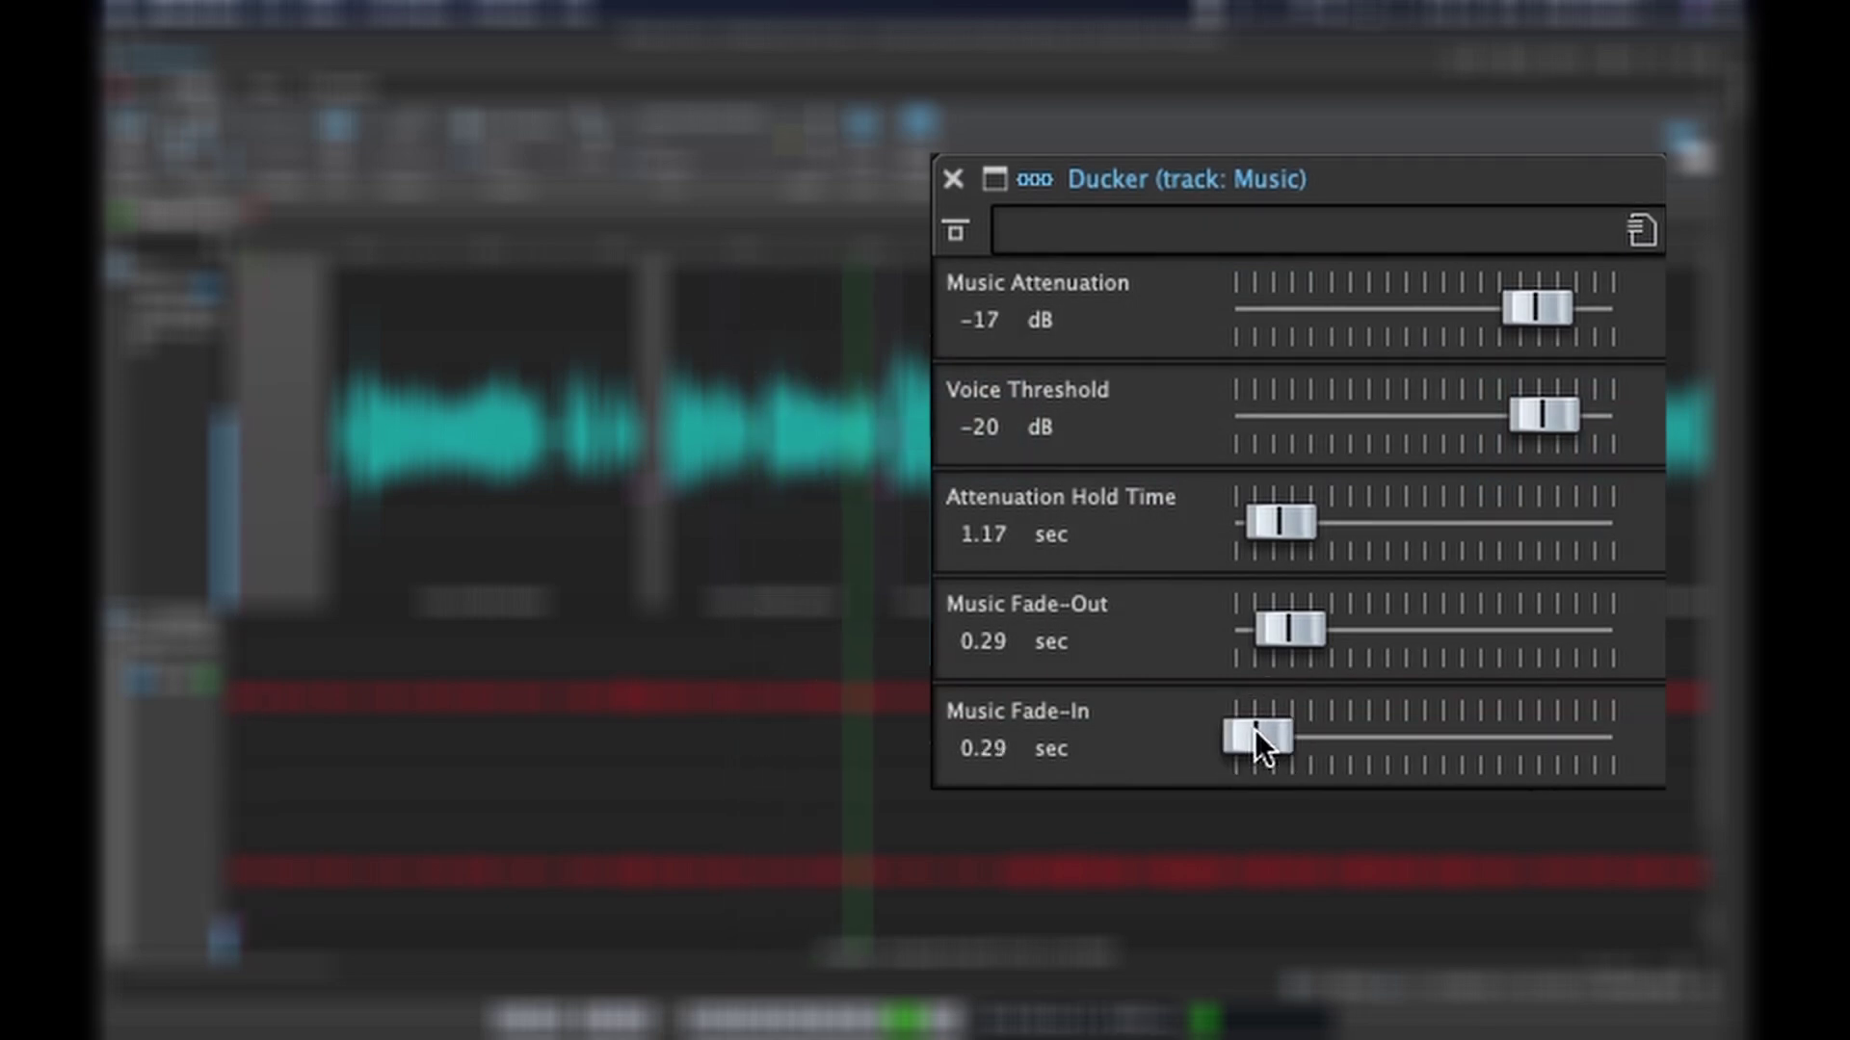
pyautogui.moveTo(1305, 624); pyautogui.dragTo(1323, 624)
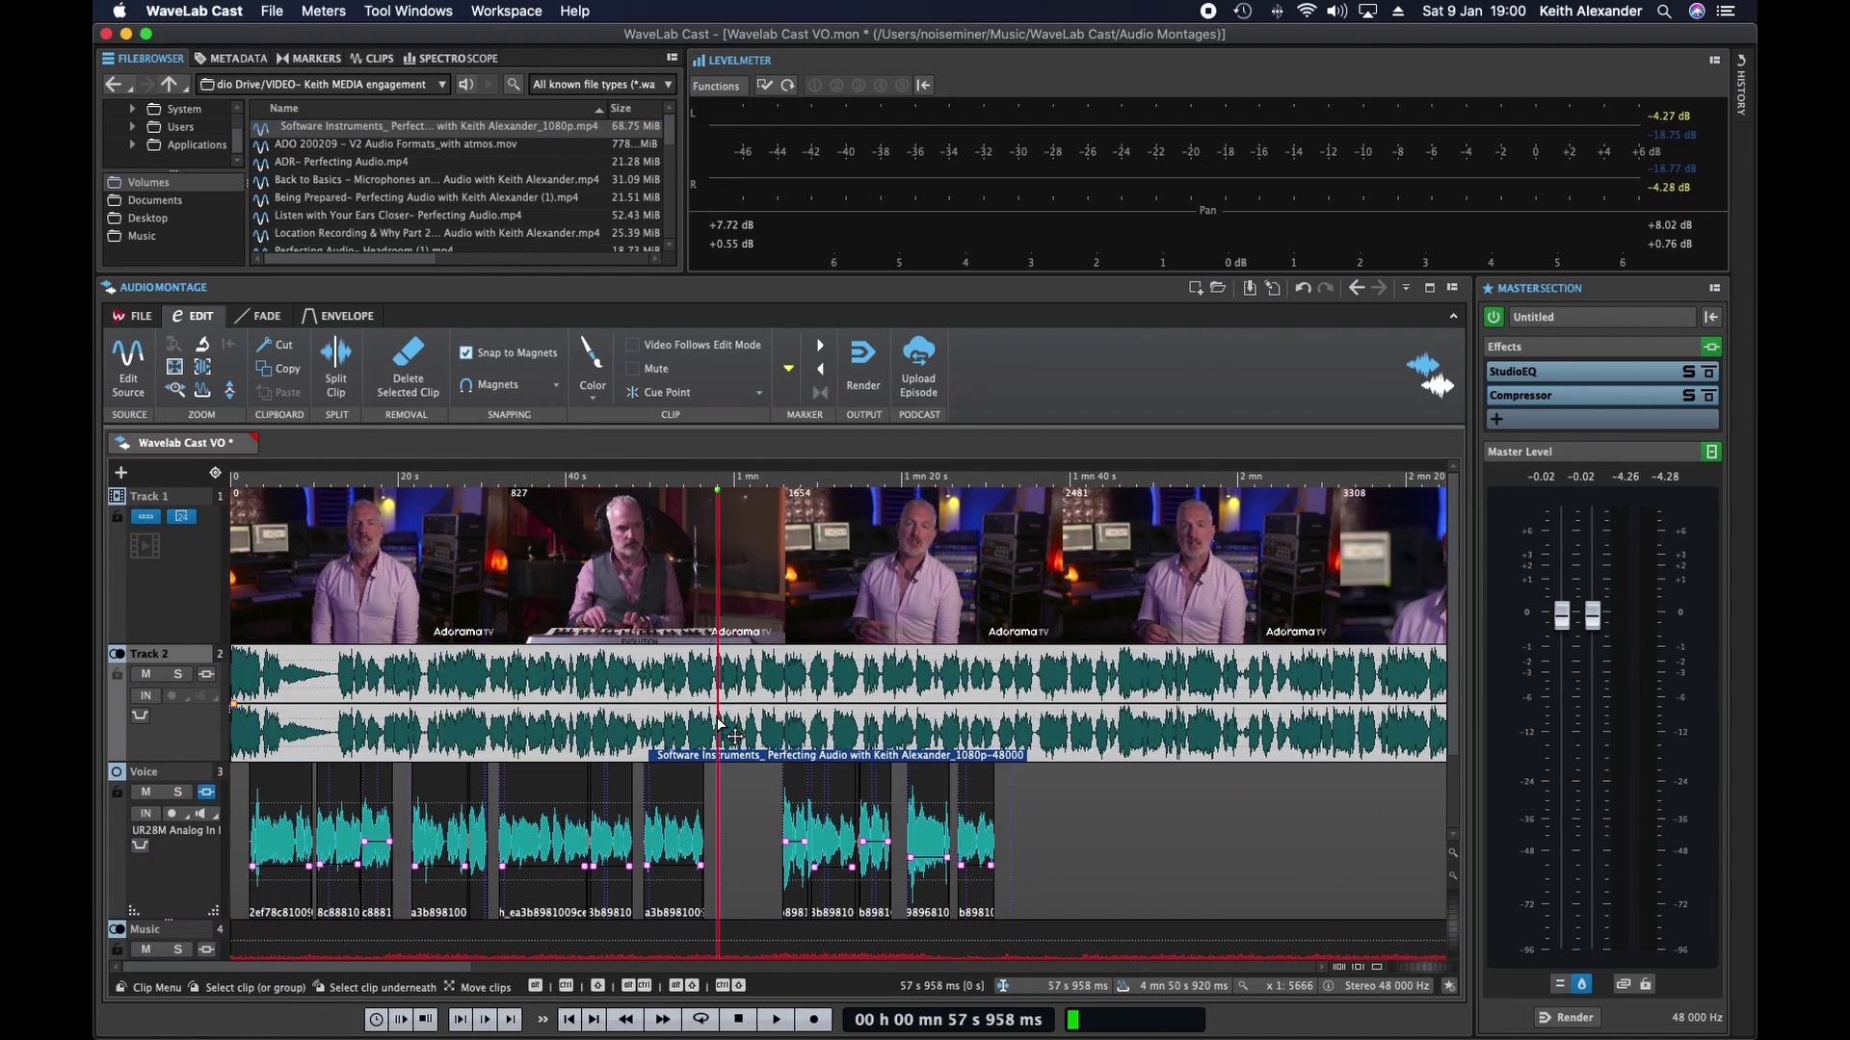
# Delete Track 2's original video audio, mark a range, and shift later Voice clips right
pyautogui.press('Delete')
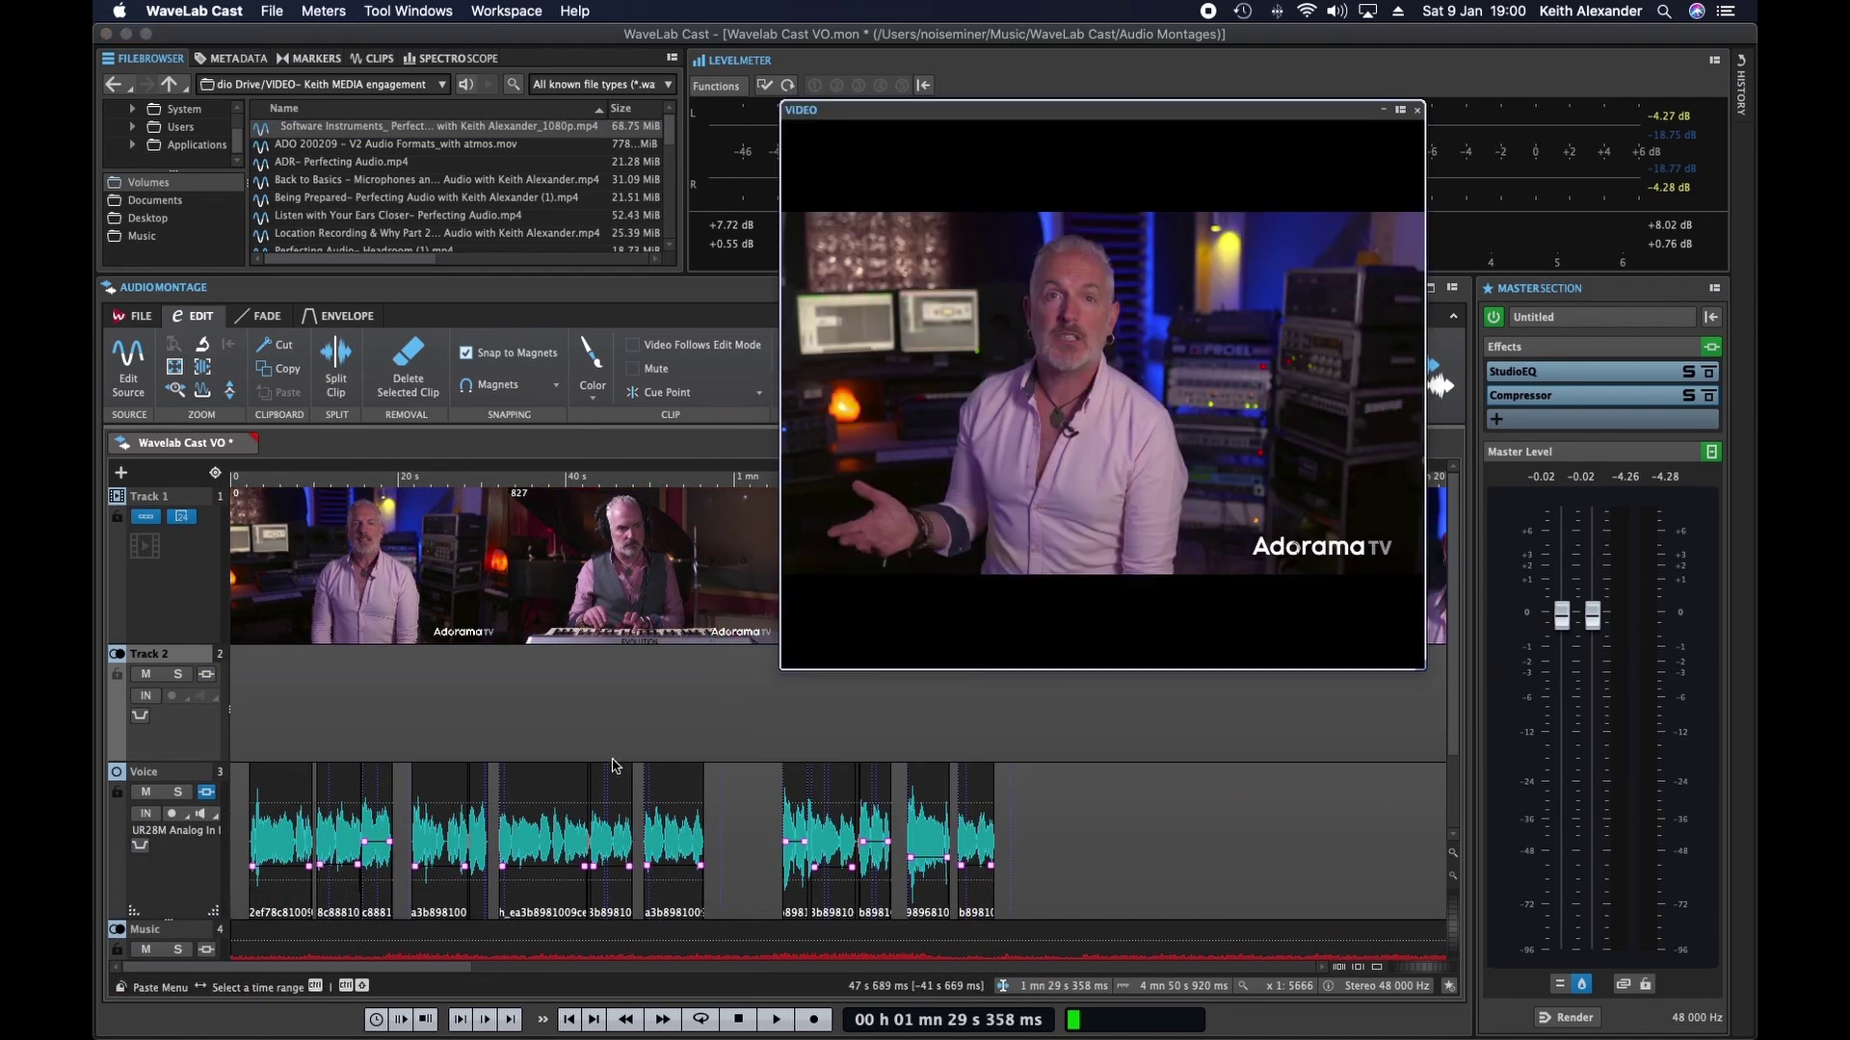
pyautogui.moveTo(542, 675)
pyautogui.mouseDown()
pyautogui.moveTo(650, 674)
pyautogui.moveTo(517, 681)
pyautogui.mouseUp()
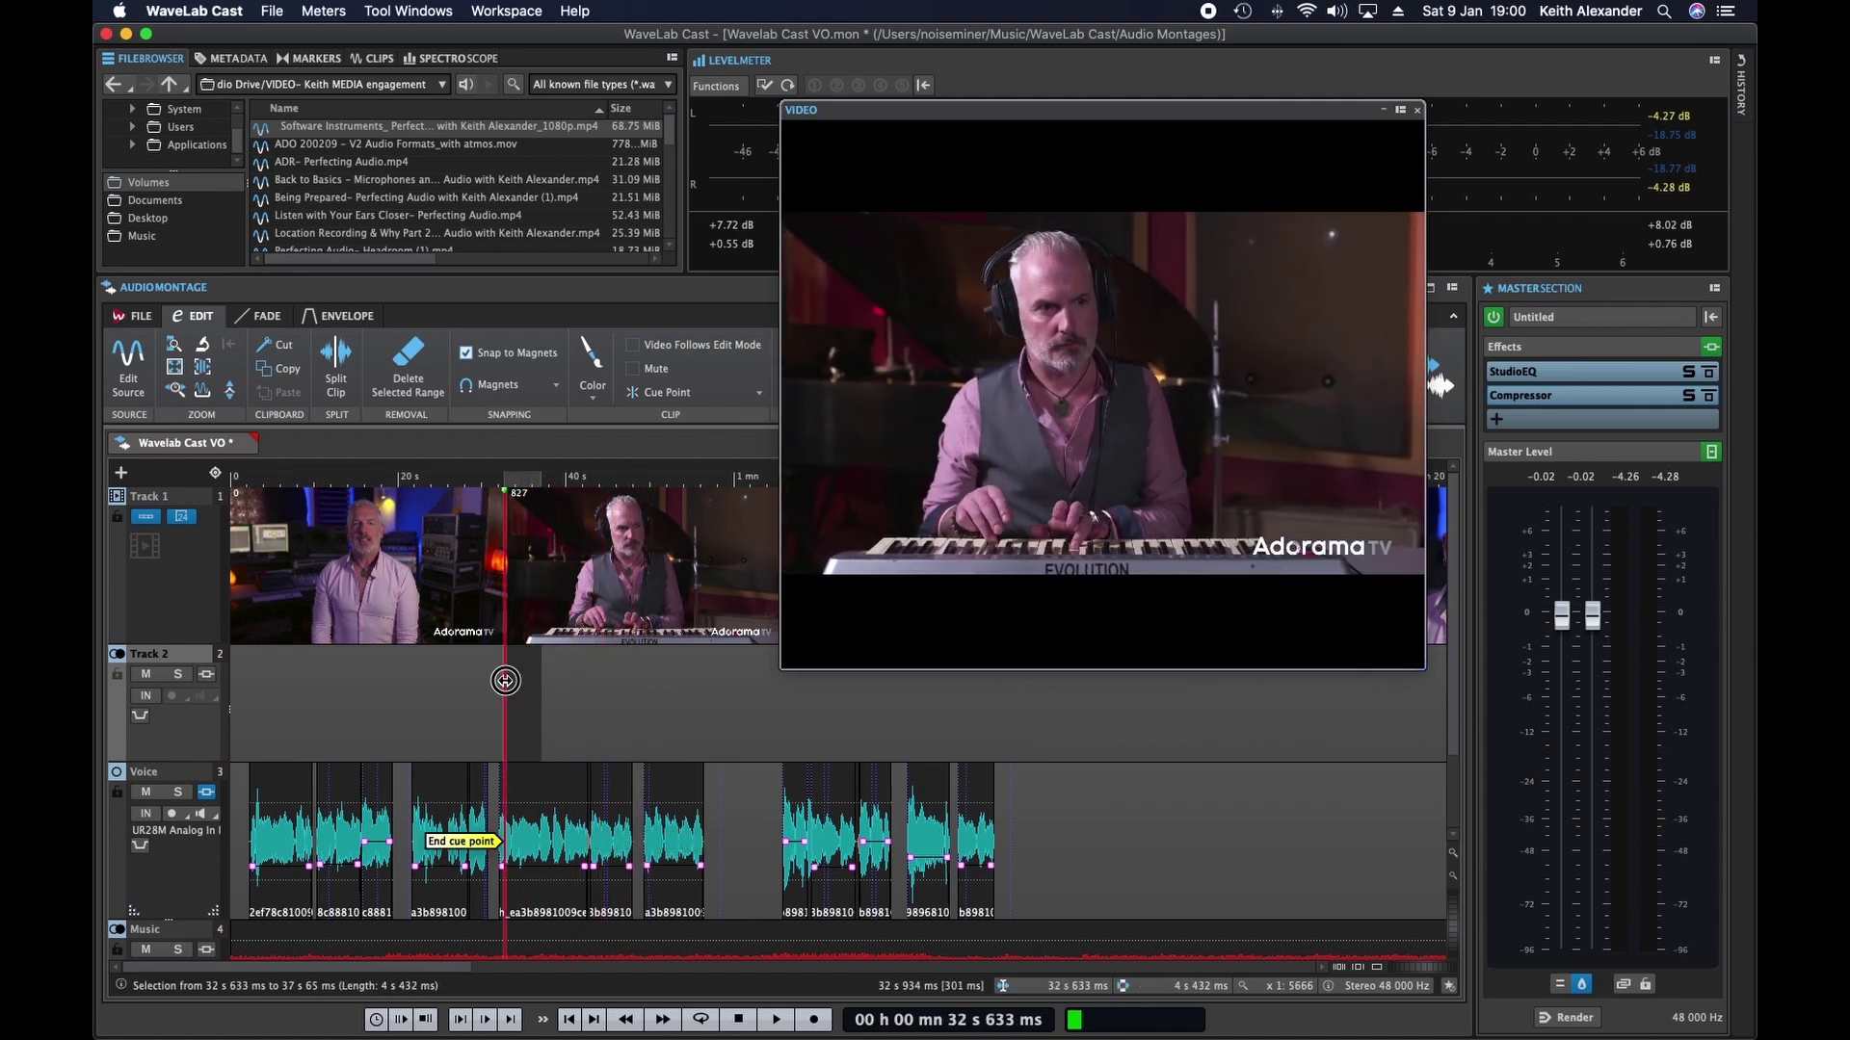
pyautogui.click(547, 892)
pyautogui.moveTo(547, 892); pyautogui.dragTo(636, 892)
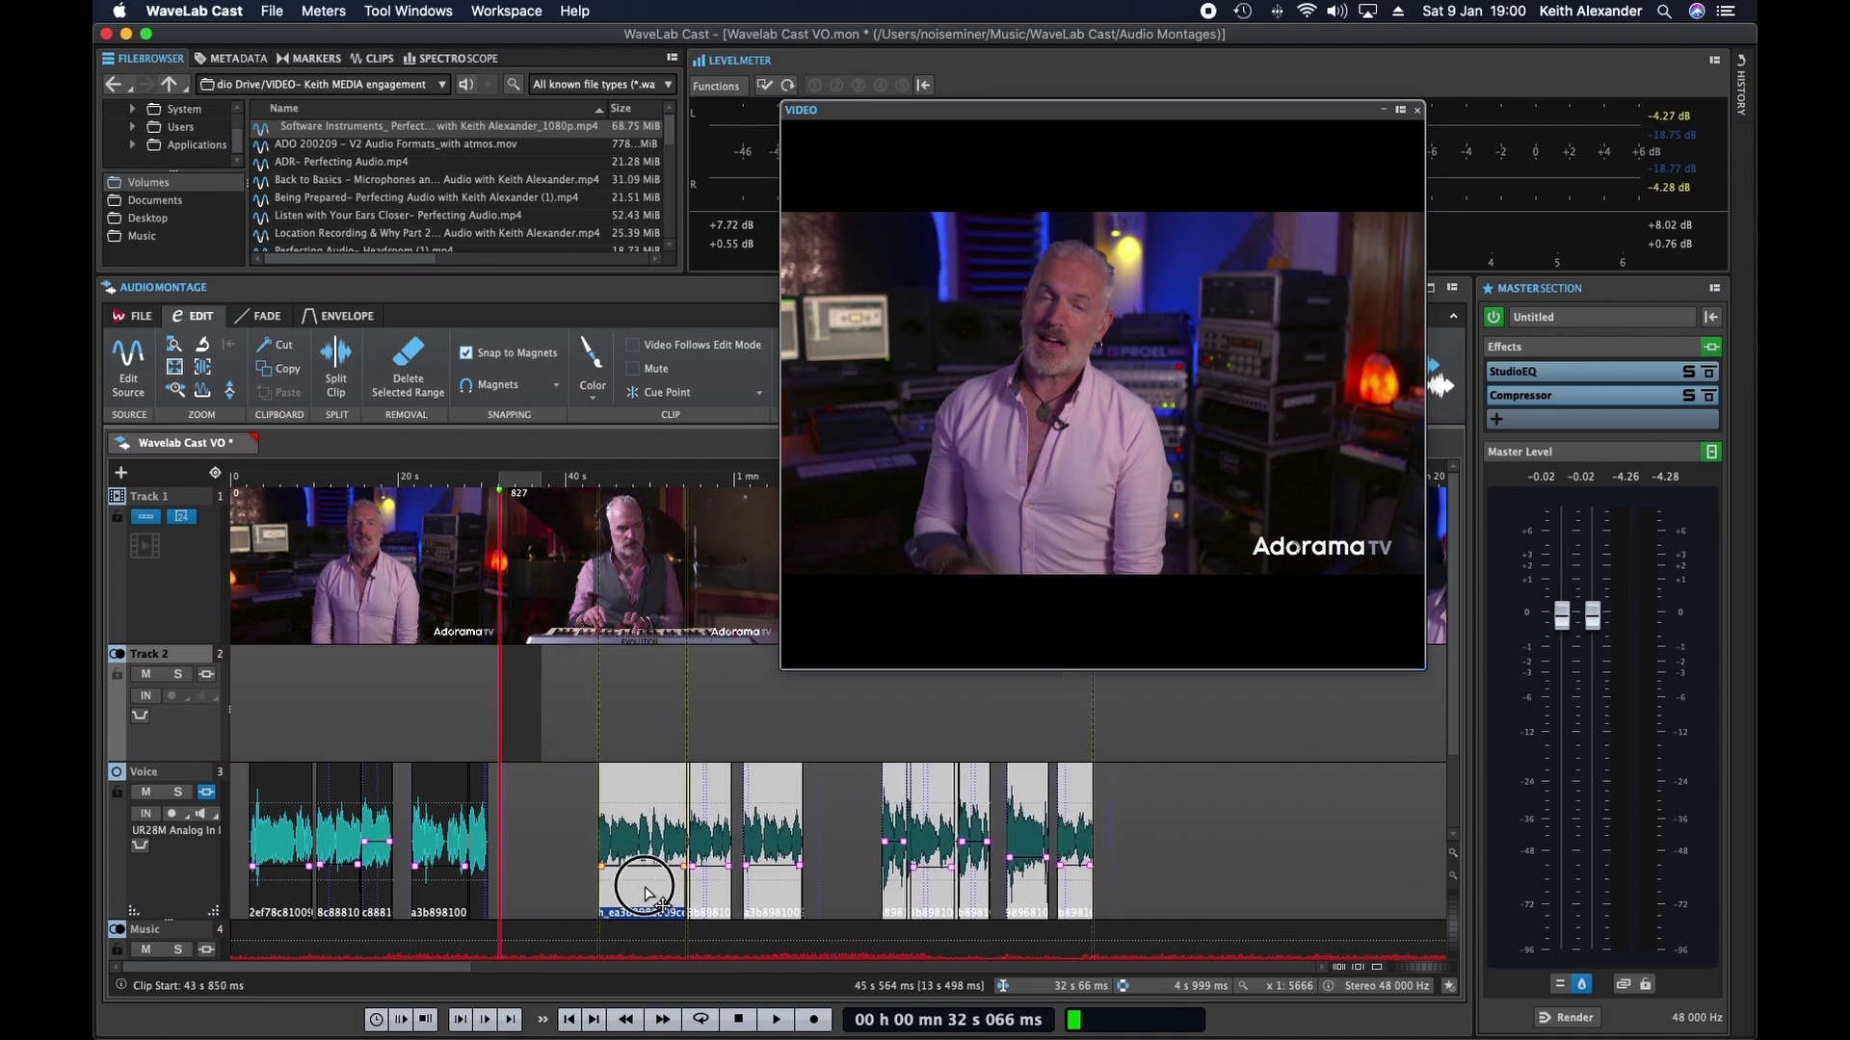